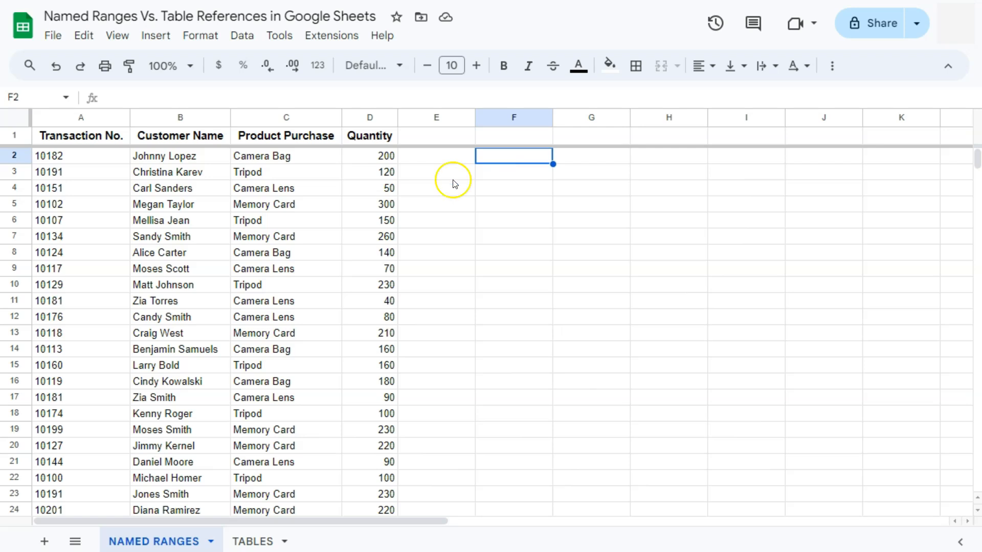
- Compare the layout of the data on the TABLES sheet with the NAMED RANGES sheet
{"action": "left_click", "coordinate": [245, 545]}
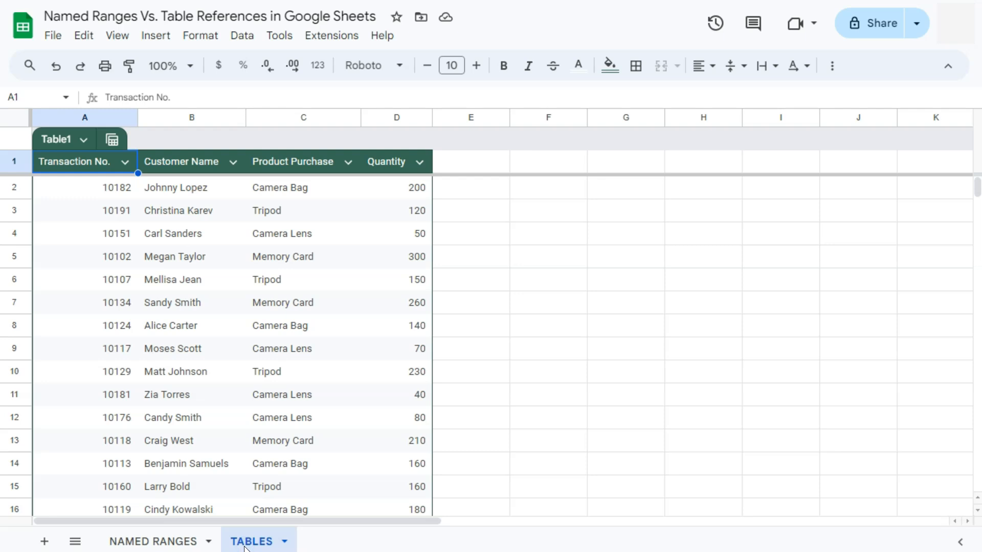
{"action": "left_click", "coordinate": [190, 541]}
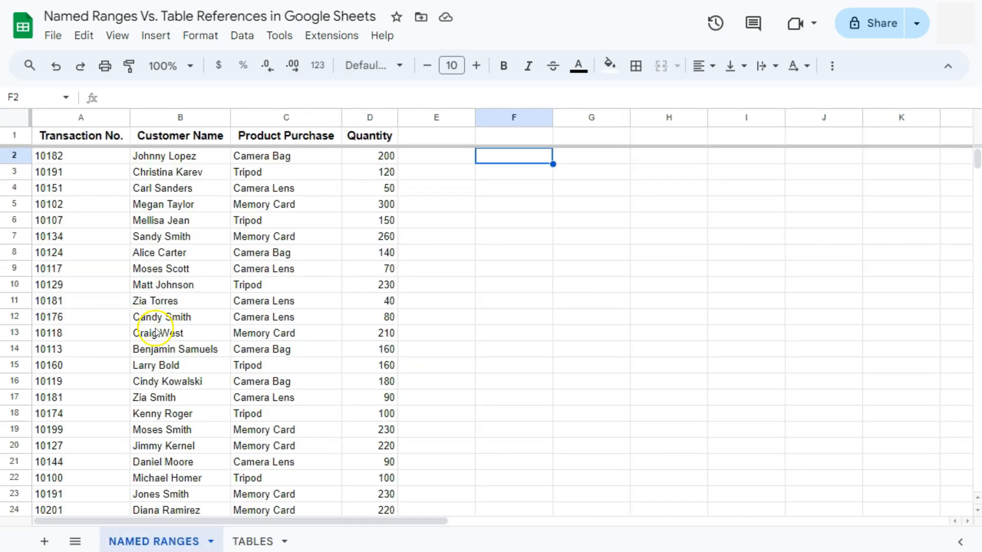
{"action": "left_click", "coordinate": [248, 540]}
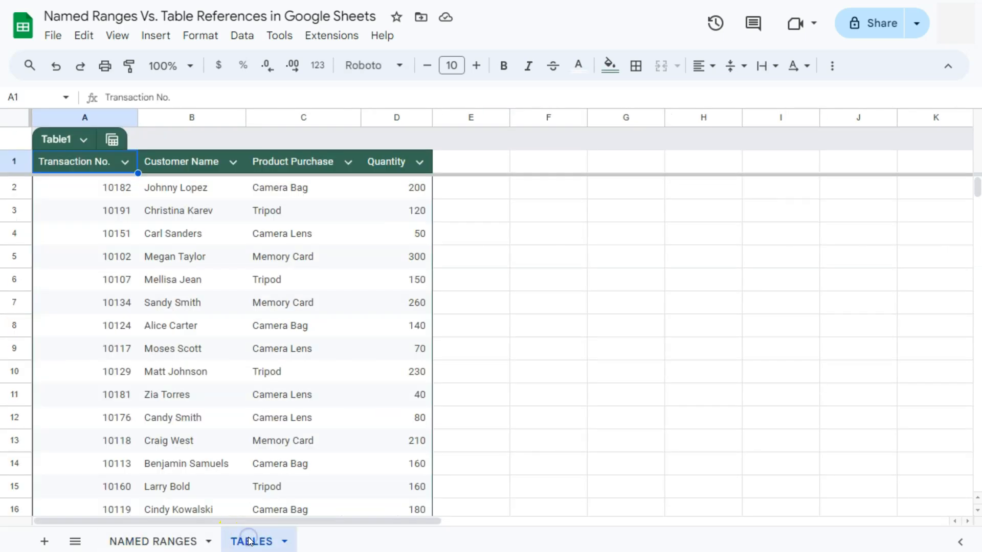
{"action": "left_click", "coordinate": [163, 540]}
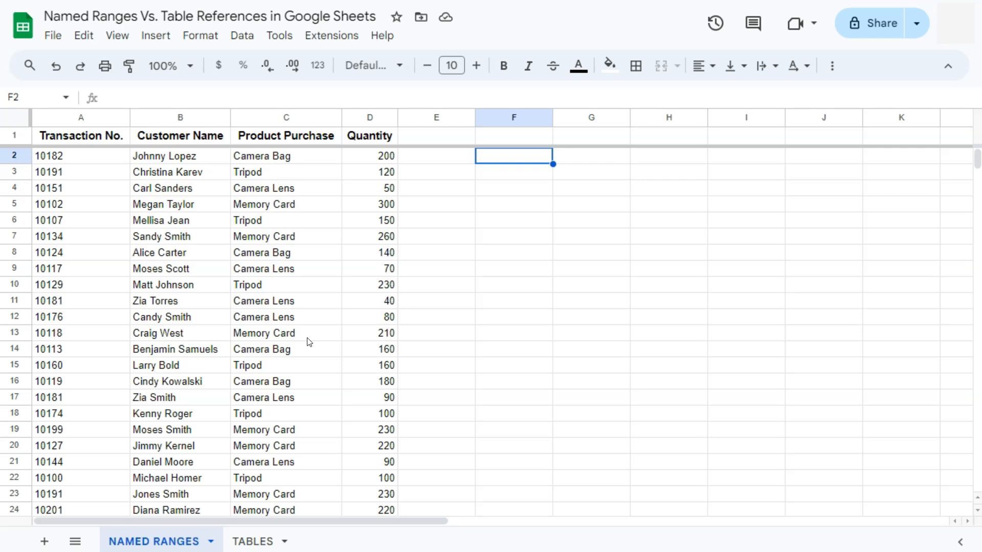
- Open the list of named ranges, review the cells each one covers, and compare with the TABLES sheet
{"action": "left_click", "coordinate": [242, 37]}
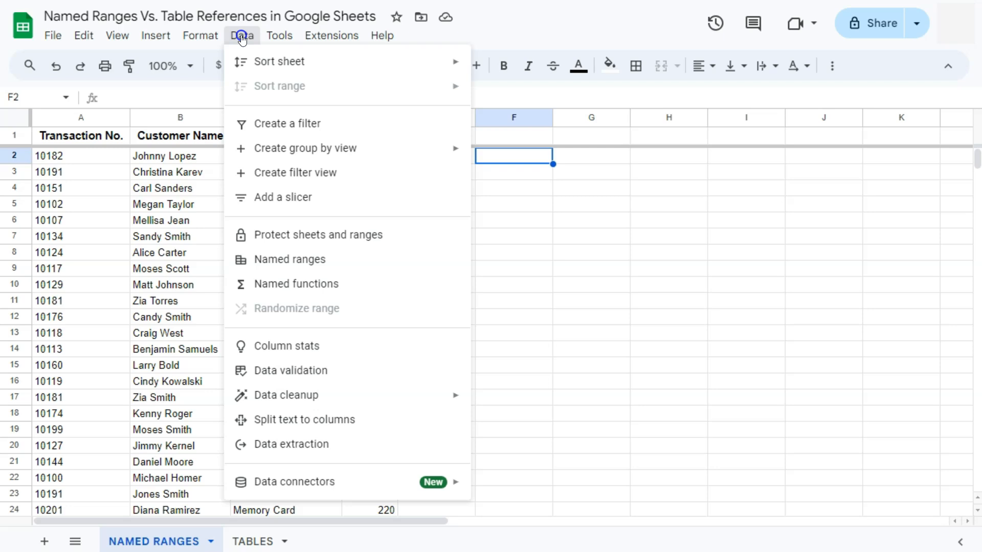
{"action": "left_click", "coordinate": [282, 260]}
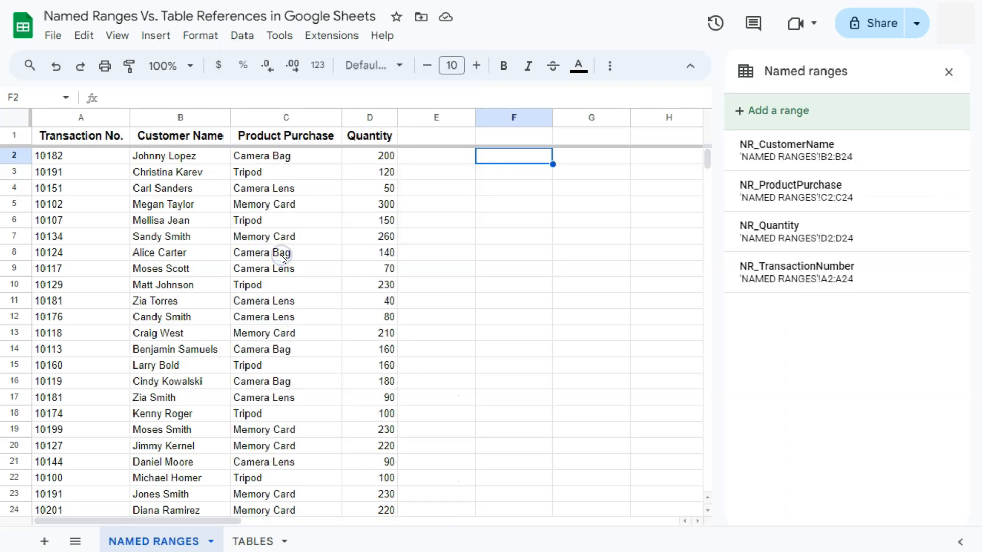
{"action": "mouse_move", "coordinate": [785, 146]}
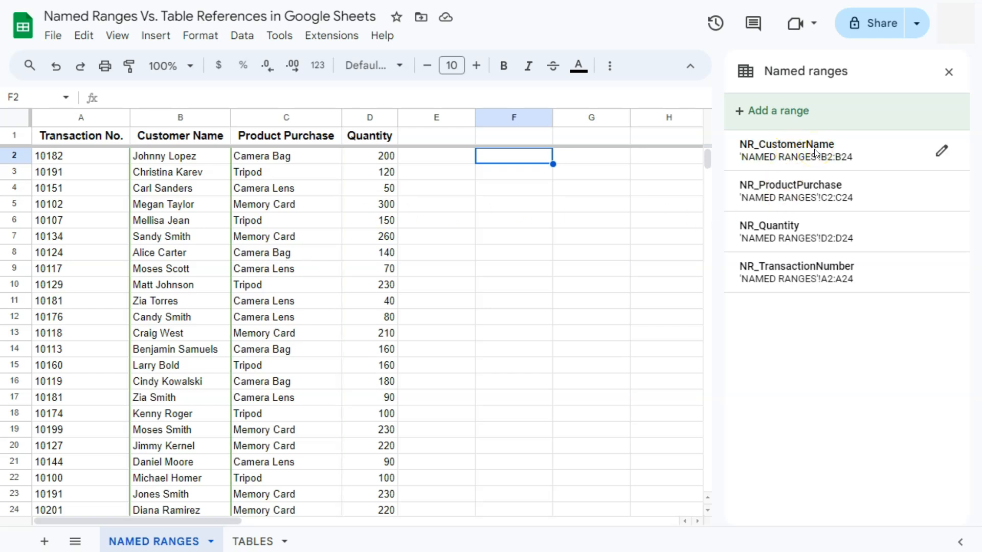
{"action": "mouse_move", "coordinate": [805, 199]}
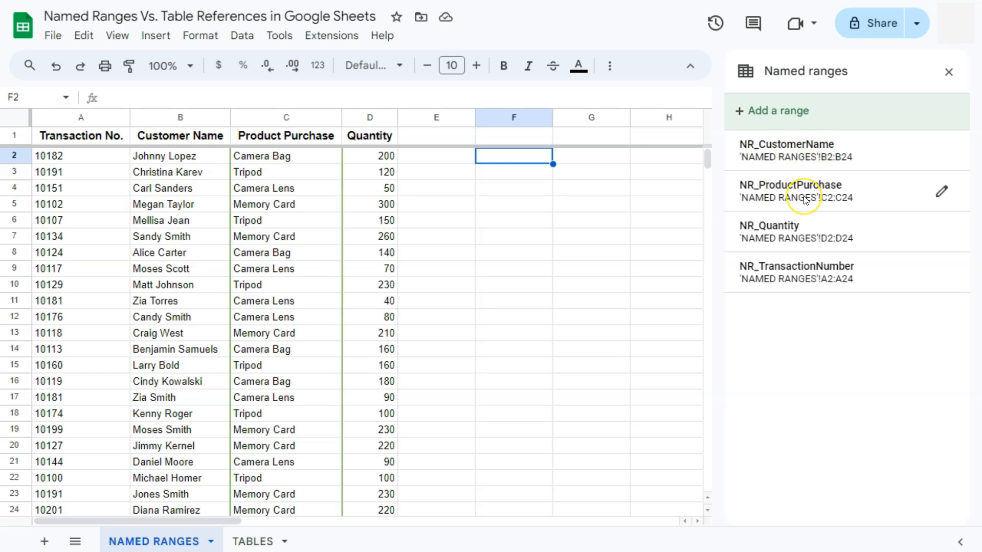
{"action": "mouse_move", "coordinate": [804, 239]}
{"action": "mouse_move", "coordinate": [808, 283]}
{"action": "left_click", "coordinate": [249, 541]}
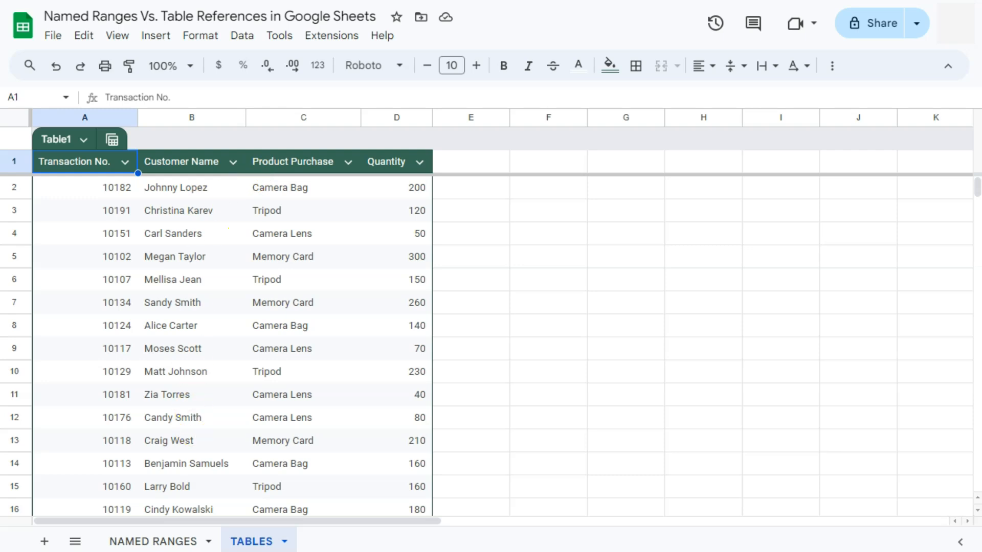
{"action": "left_click", "coordinate": [164, 541]}
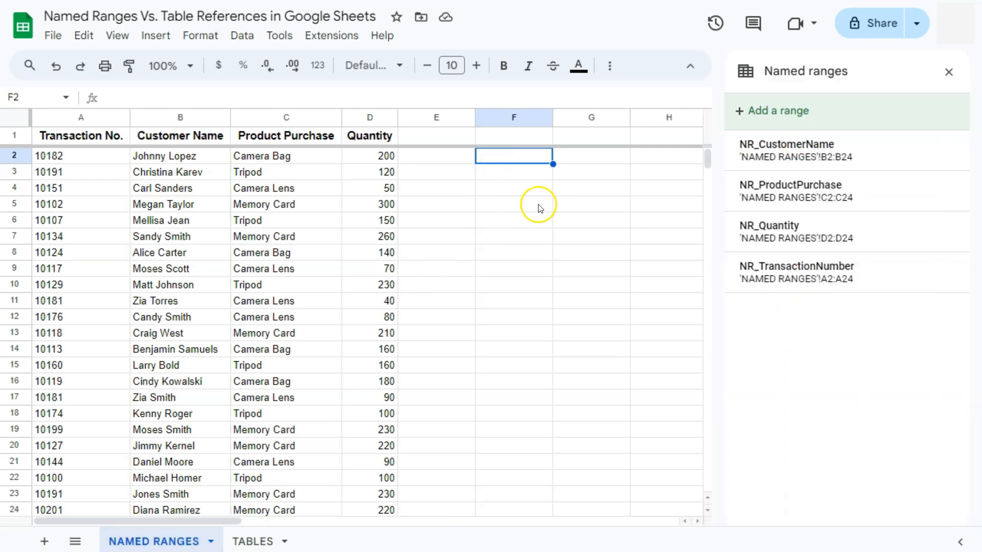
{"action": "left_click", "coordinate": [768, 109]}
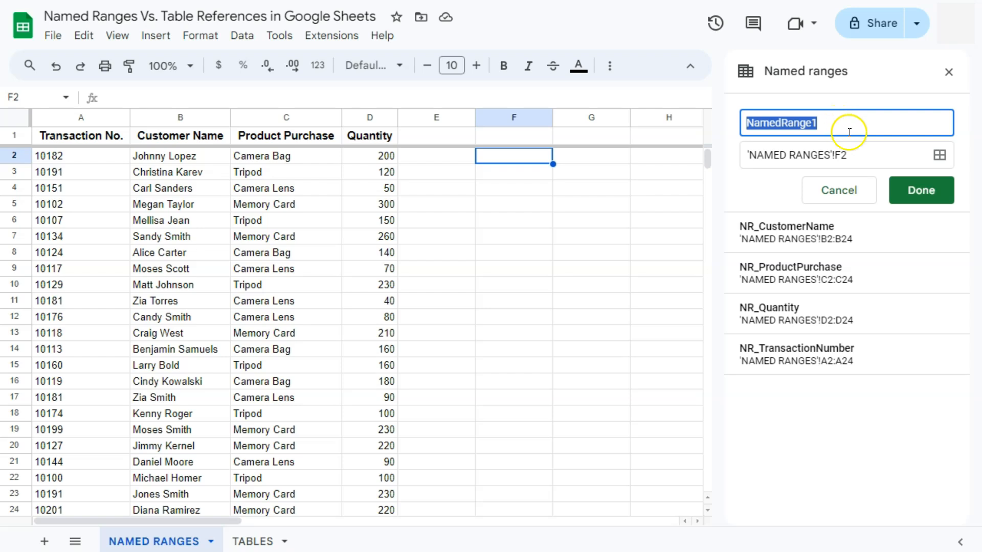
{"action": "left_click", "coordinate": [861, 154]}
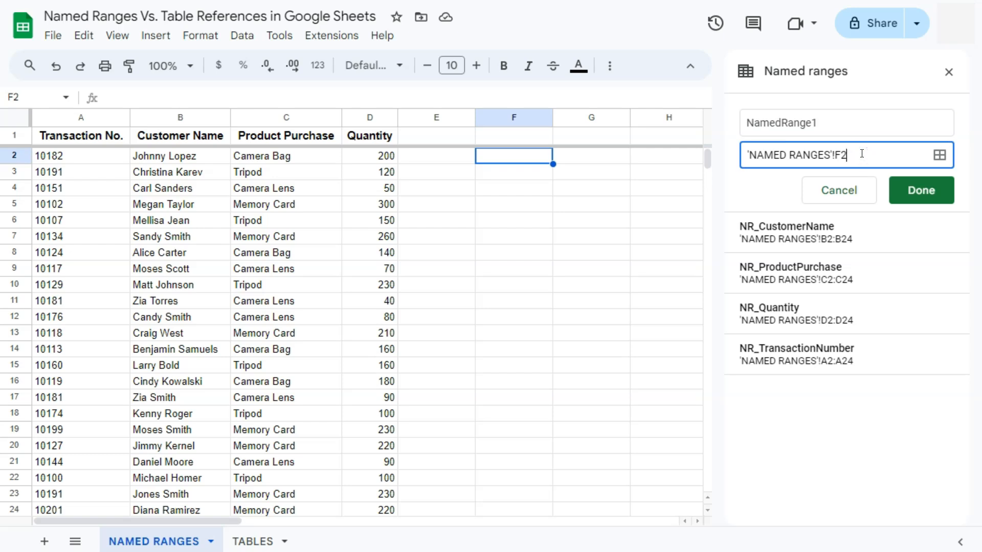
{"action": "left_click", "coordinate": [942, 160]}
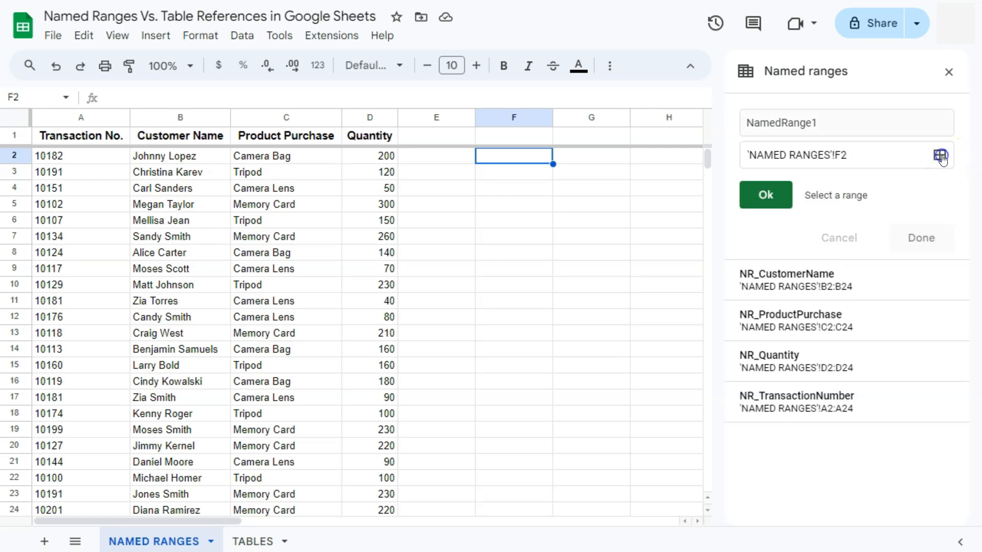
{"action": "left_click_drag", "start_coordinate": [537, 173], "coordinate": [527, 467]}
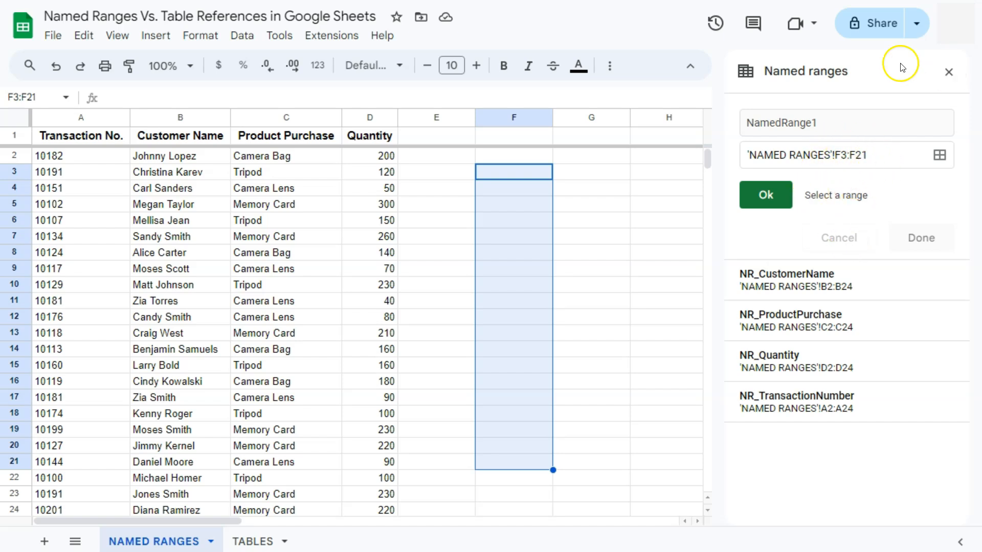
{"action": "key", "text": "Return"}
{"action": "left_click", "coordinate": [840, 190]}
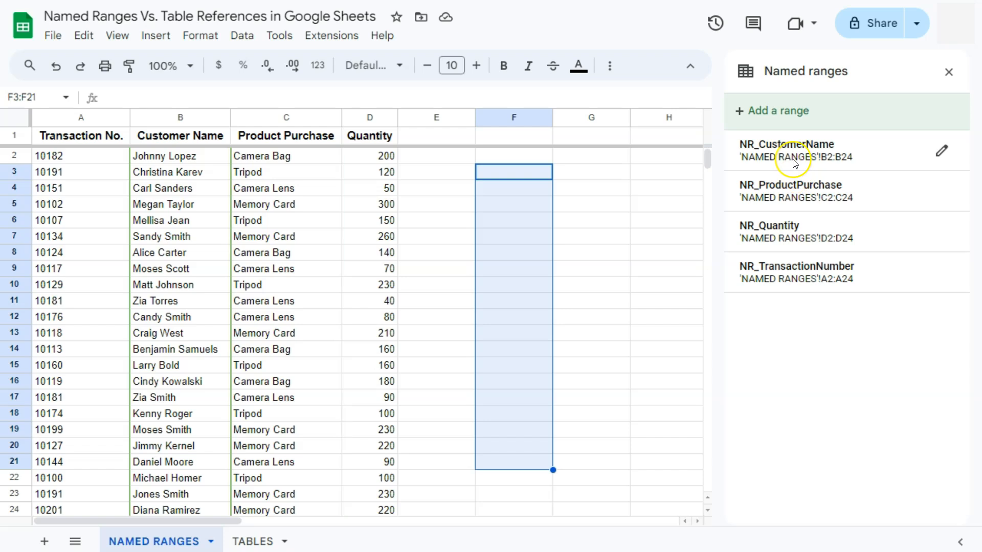
- Highlight the cells of the customer name, product purchase, quantity and transaction number named ranges one after another
{"action": "left_click", "coordinate": [788, 155]}
{"action": "left_click", "coordinate": [801, 146]}
{"action": "left_click", "coordinate": [794, 195]}
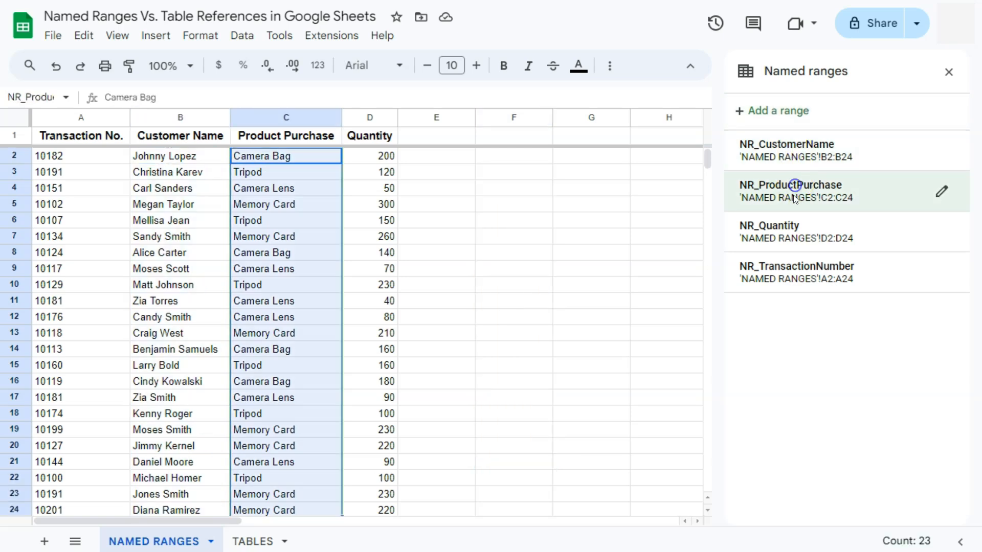
{"action": "left_click", "coordinate": [781, 230]}
{"action": "left_click", "coordinate": [780, 271]}
{"action": "left_click", "coordinate": [778, 232]}
{"action": "left_click", "coordinate": [778, 184]}
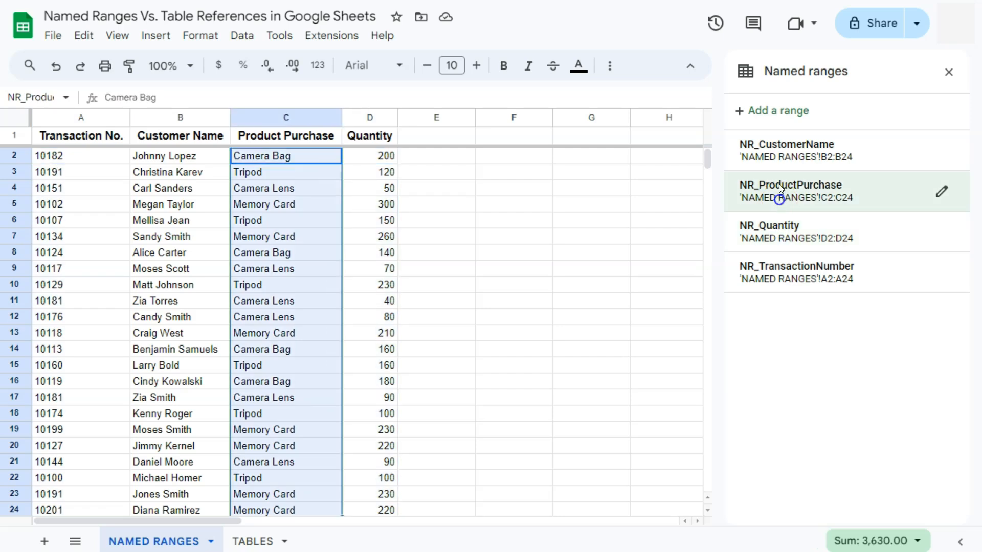
{"action": "left_click", "coordinate": [781, 154]}
- Enter a UNIQUE formula in F3 that lists the distinct products from C2:C24
{"action": "left_click", "coordinate": [517, 176]}
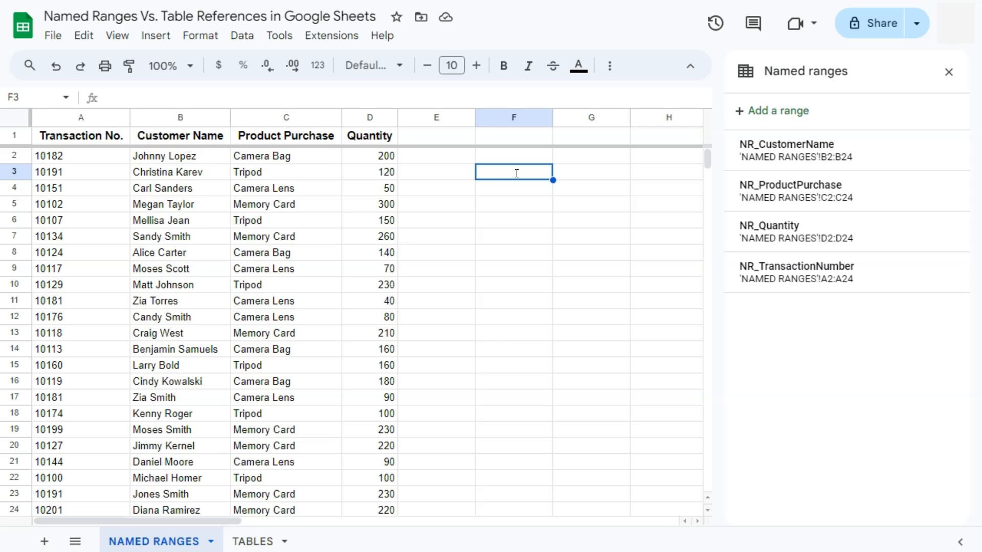
{"action": "type", "text": "="}
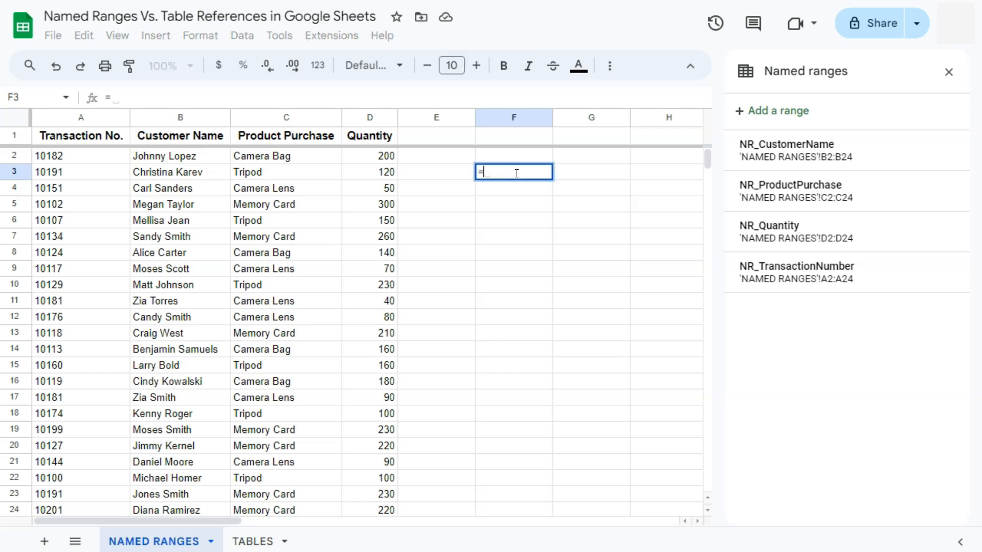
{"action": "type", "text": "uni"}
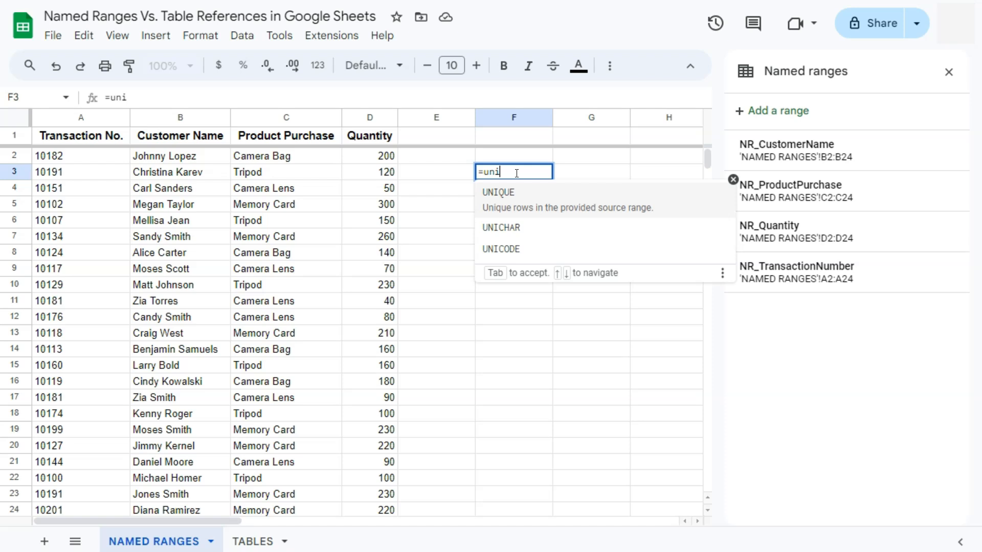
{"action": "left_click", "coordinate": [514, 196]}
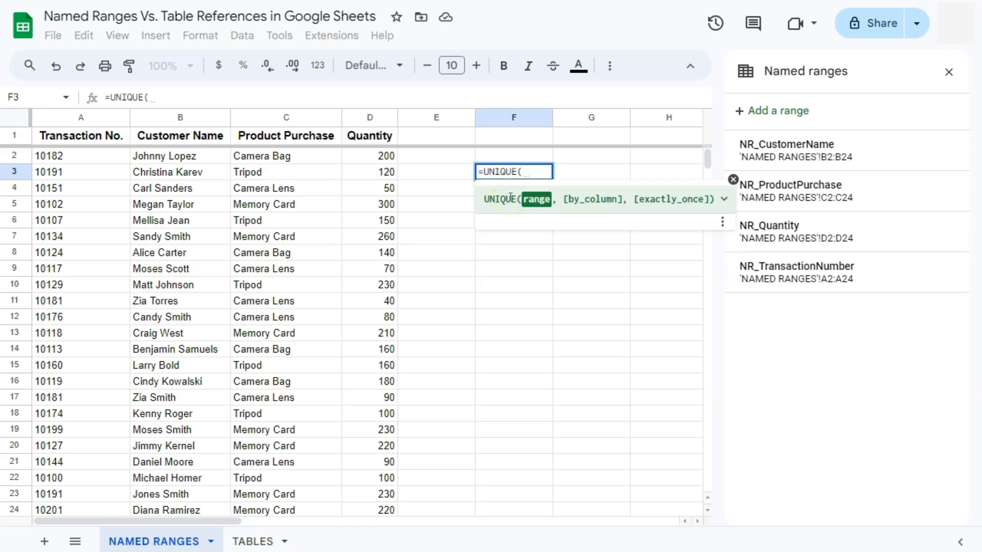
{"action": "left_click_drag", "start_coordinate": [307, 157], "coordinate": [304, 443]}
{"action": "key", "text": "Return"}
- Replace the cell range in F3's UNIQUE formula with the named range NR_ProductPurchase
{"action": "left_click", "coordinate": [527, 179]}
{"action": "double_click", "coordinate": [526, 179]}
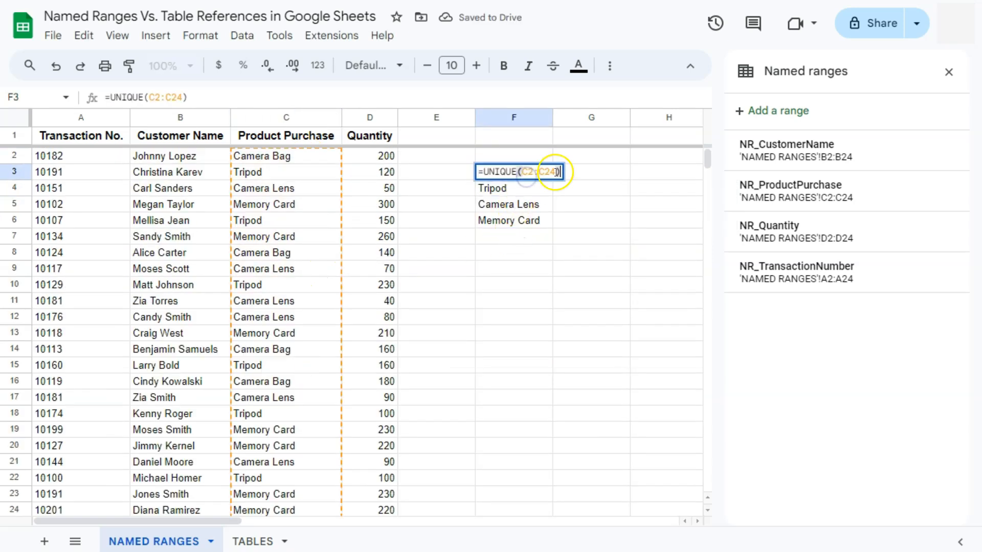
{"action": "key", "text": "BackSpace"}
{"action": "key", "text": "BackSpace"}
{"action": "key", "text": "BackSpace"}
{"action": "key", "text": "BackSpace"}
{"action": "key", "text": "BackSpace"}
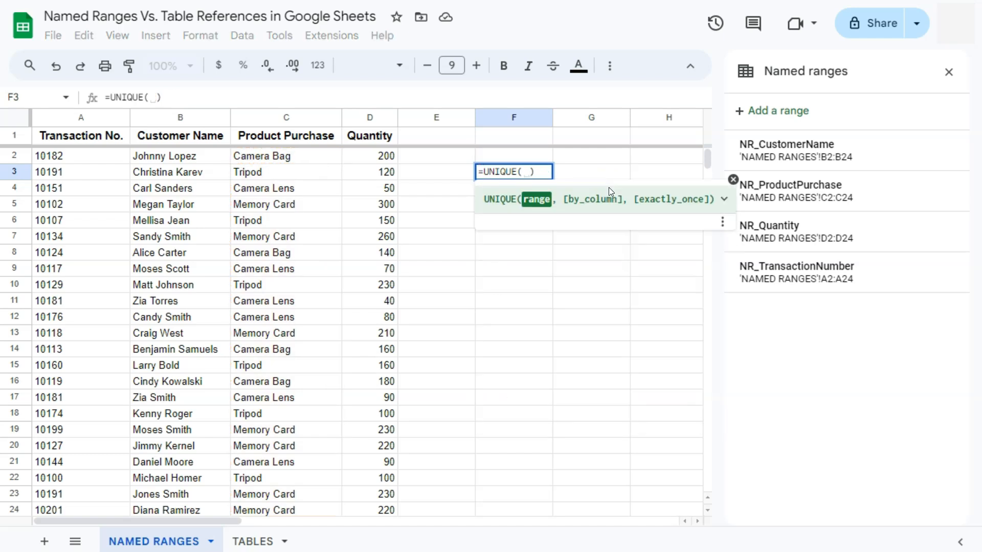
{"action": "type", "text": "NR"}
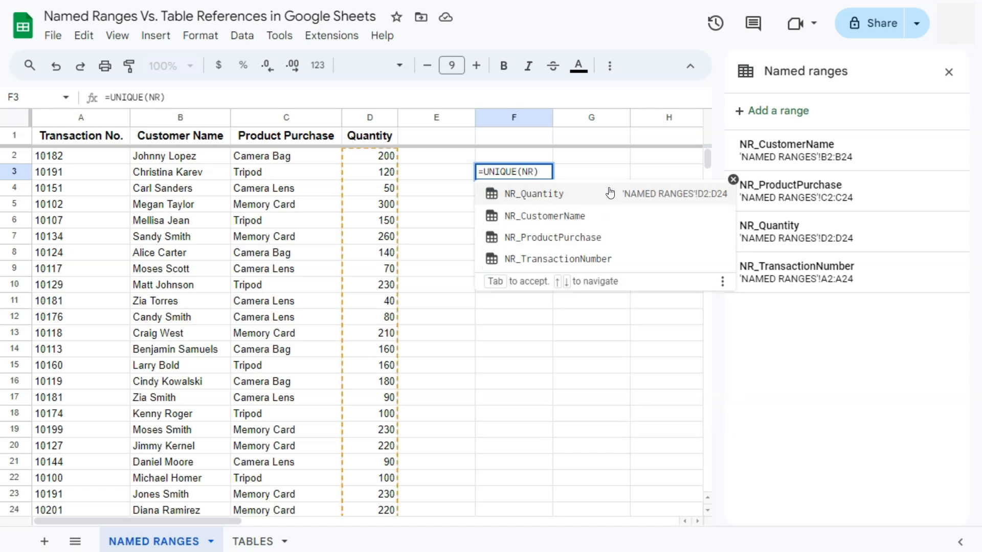
{"action": "left_click", "coordinate": [549, 238]}
{"action": "key", "text": "Return"}
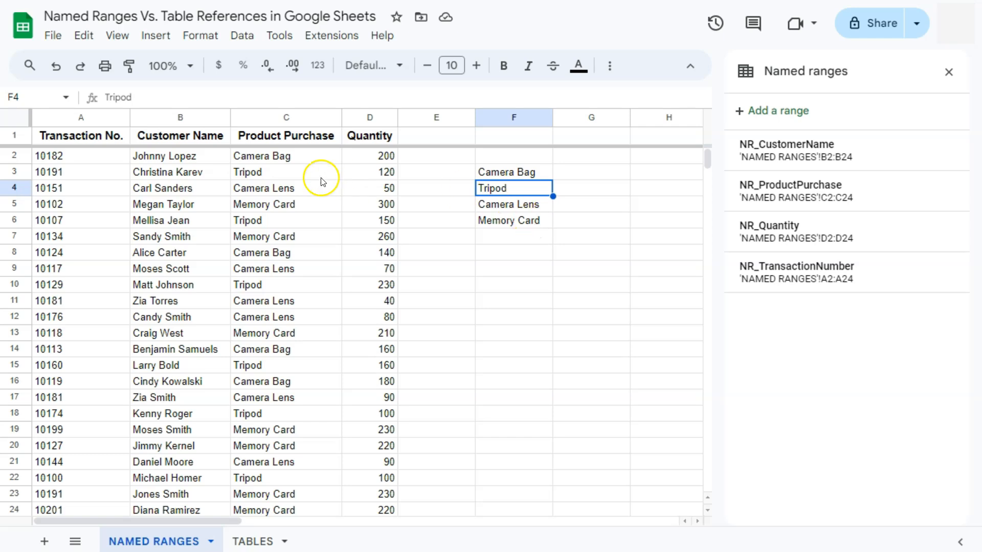
- Select C2:C34 in the Product Purchase column to examine a range extending beyond the data
{"action": "left_click", "coordinate": [305, 155]}
{"action": "scroll", "coordinate": [305, 205], "scroll_direction": "down", "scroll_amount": 8}
{"action": "left_click", "coordinate": [304, 287], "text": "shift"}
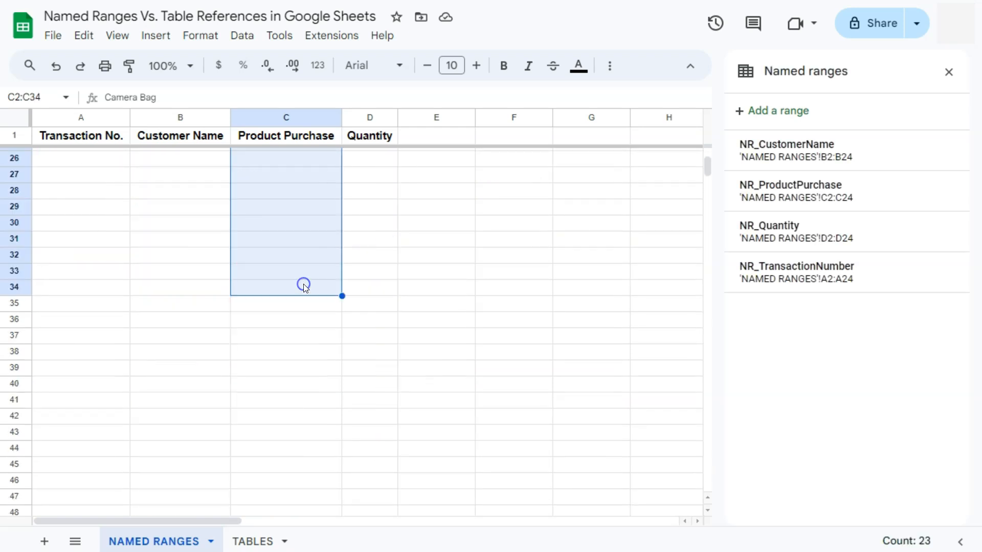
{"action": "scroll", "coordinate": [303, 284], "scroll_direction": "up", "scroll_amount": 8}
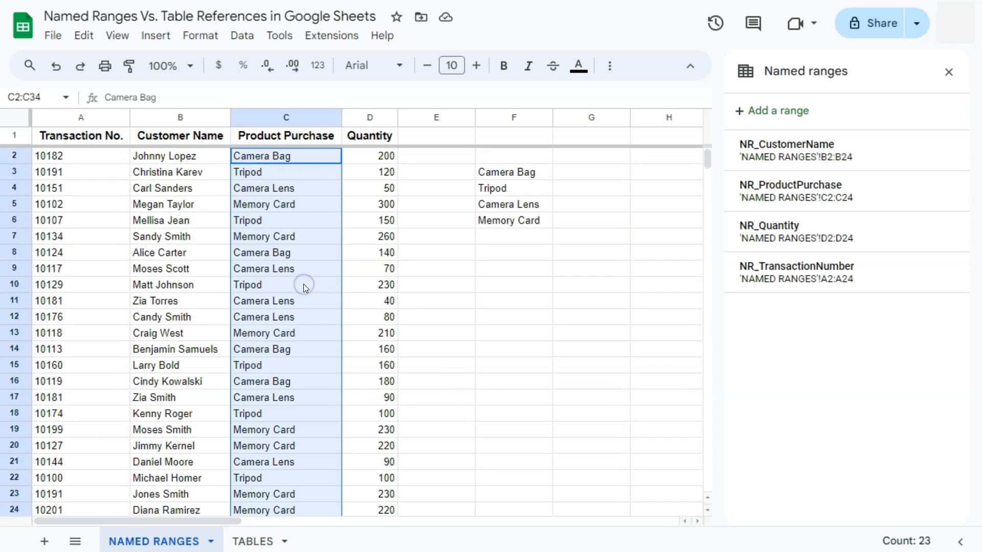
{"action": "left_click", "coordinate": [519, 175]}
- Switch to the TABLES sheet and close the list of named ranges
{"action": "left_click", "coordinate": [254, 543]}
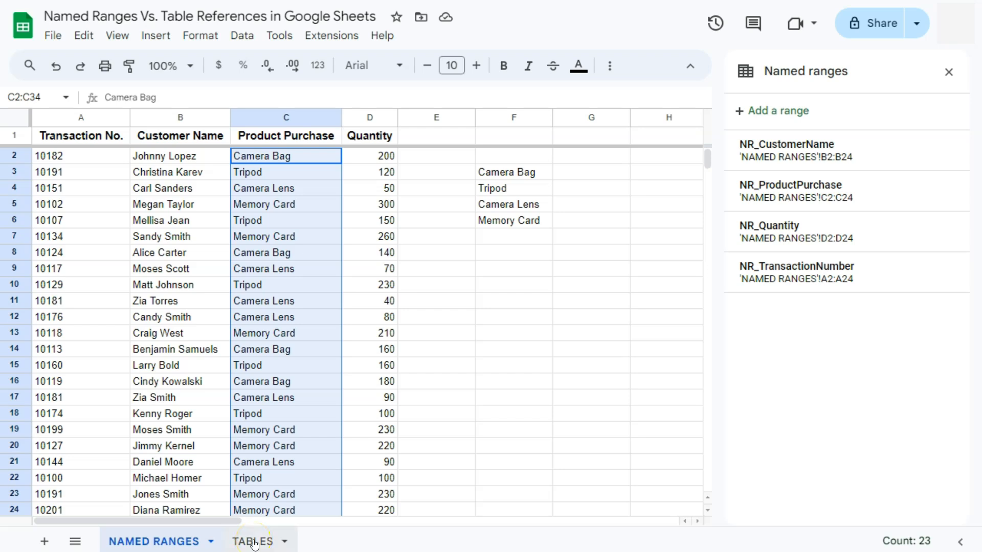
{"action": "left_click", "coordinate": [254, 543]}
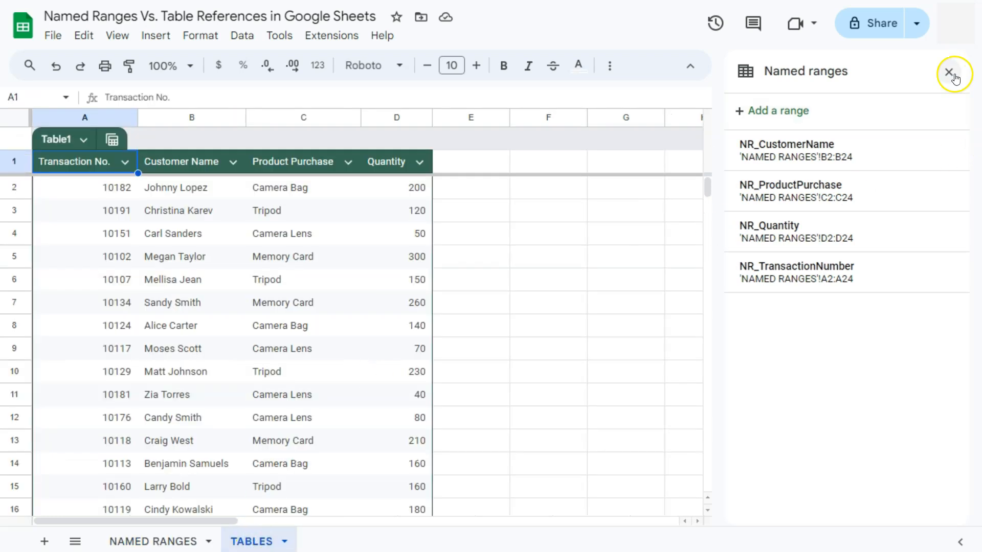
{"action": "left_click", "coordinate": [949, 72]}
- Enter a UNIQUE formula in G3 of the TABLES sheet that lists the distinct products using the table reference Table1[Product Purchase]
{"action": "left_click", "coordinate": [642, 211]}
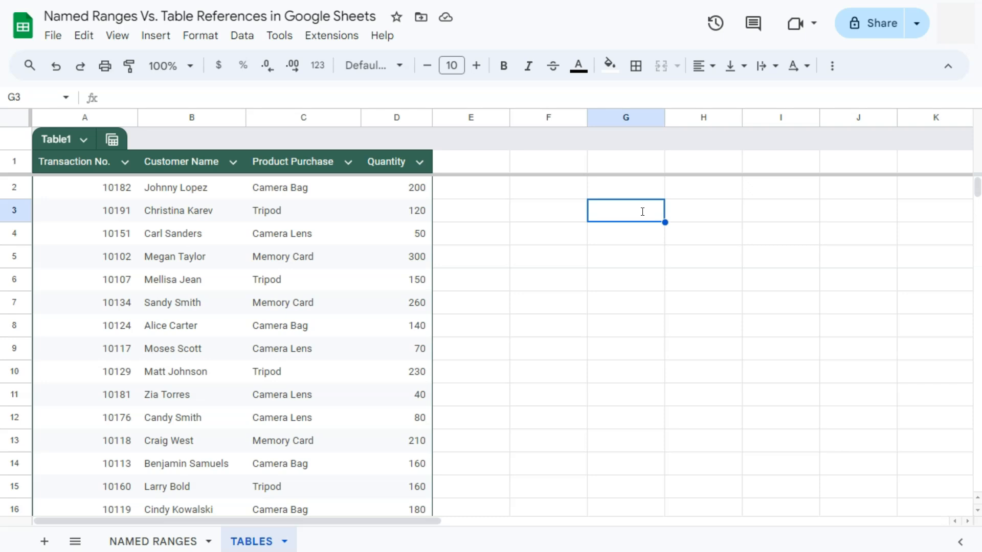
{"action": "type", "text": "=uni"}
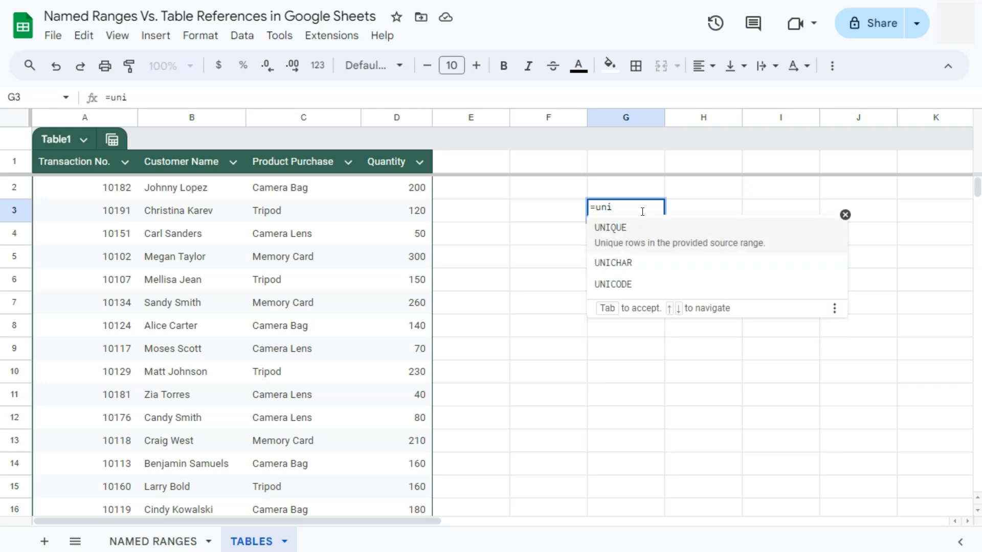
{"action": "left_click", "coordinate": [643, 225]}
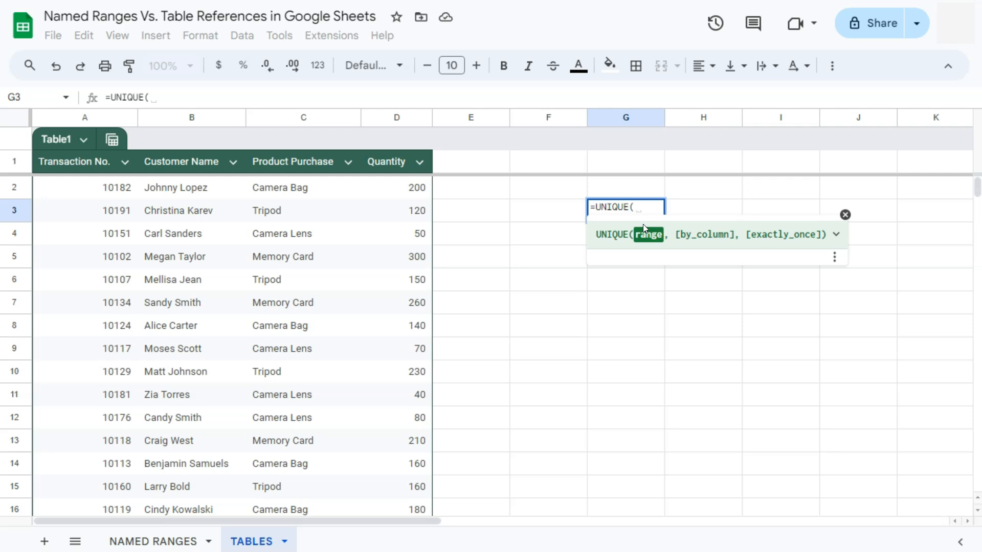
{"action": "type", "text": "tab"}
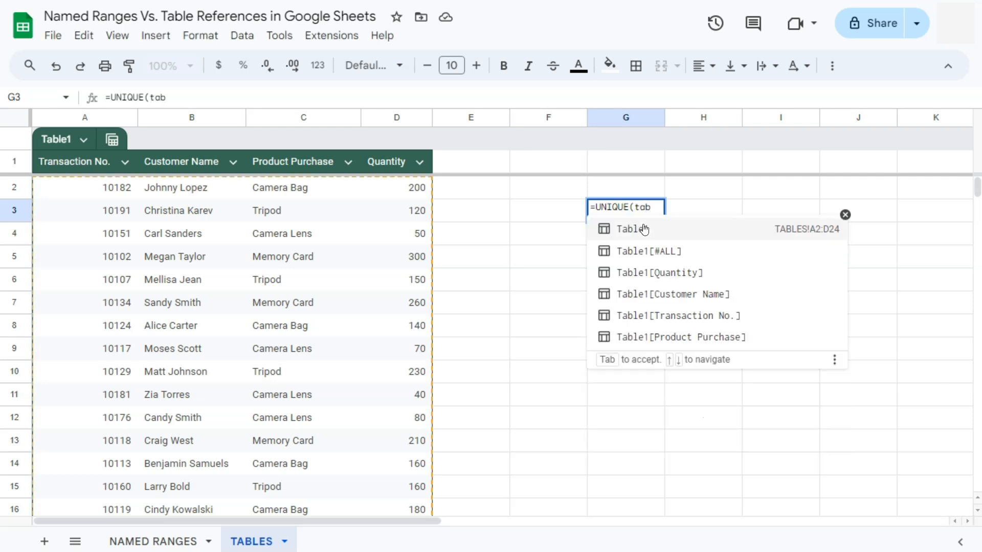
{"action": "left_click", "coordinate": [646, 225]}
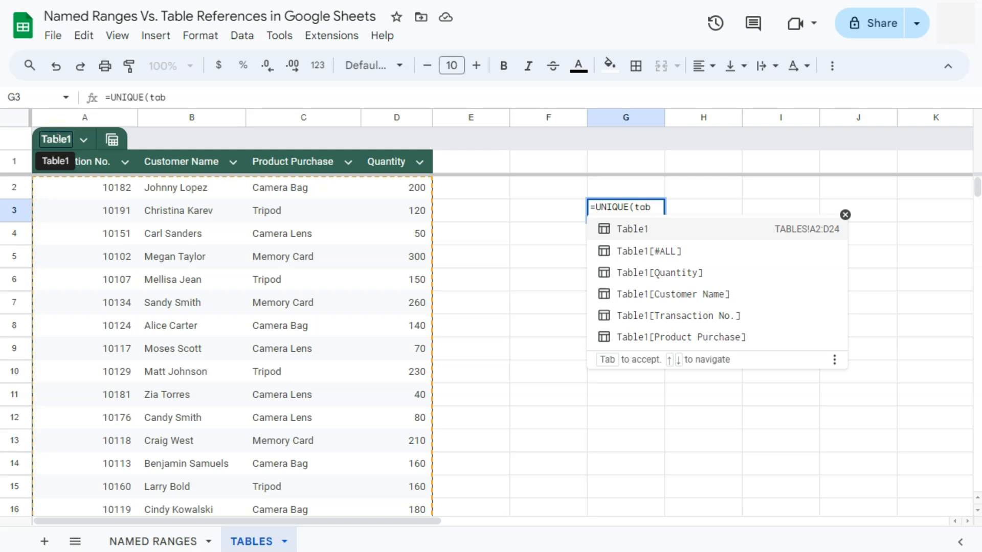
{"action": "left_click", "coordinate": [78, 157]}
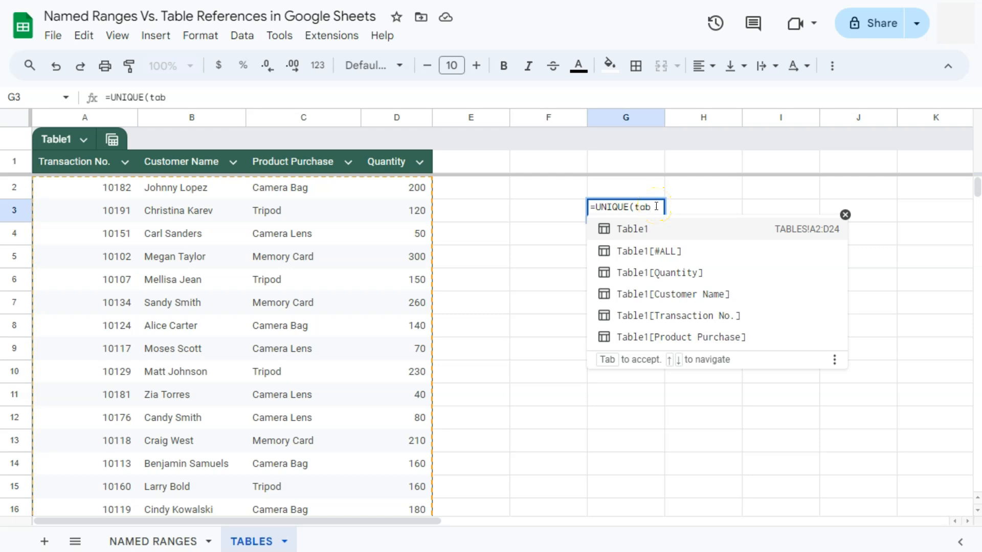
{"action": "left_click", "coordinate": [649, 228]}
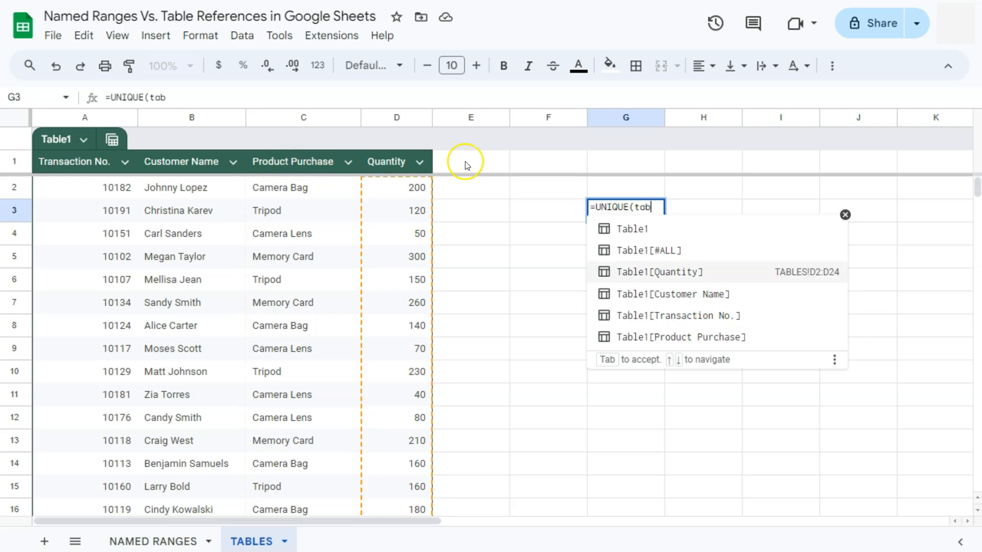
{"action": "left_click", "coordinate": [686, 337]}
{"action": "key", "text": "Return"}
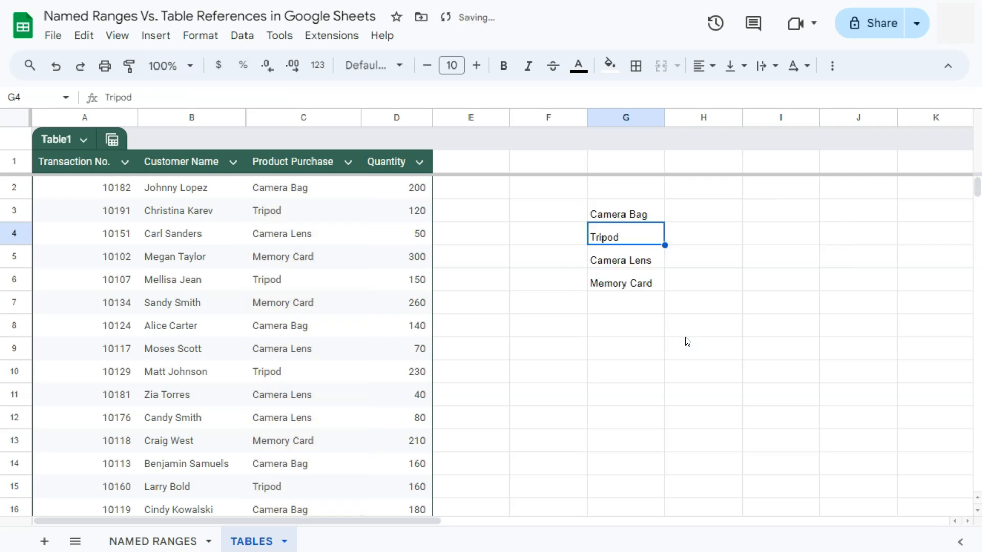
- Compare the distinct product lists on the NAMED RANGES and TABLES sheets, finishing on cell G3 of NAMED RANGES
{"action": "left_click", "coordinate": [142, 542]}
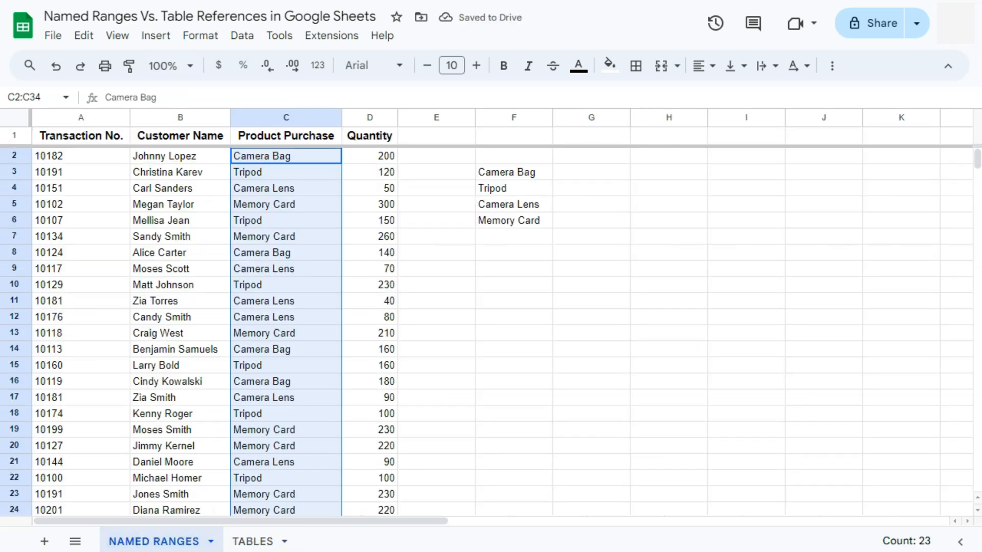
{"action": "left_click", "coordinate": [252, 542]}
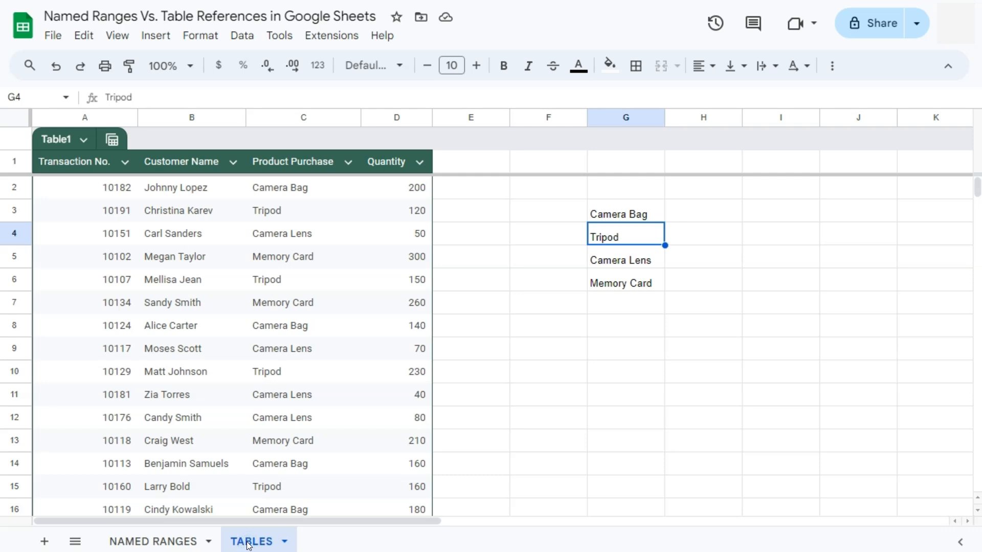
{"action": "left_click", "coordinate": [166, 541]}
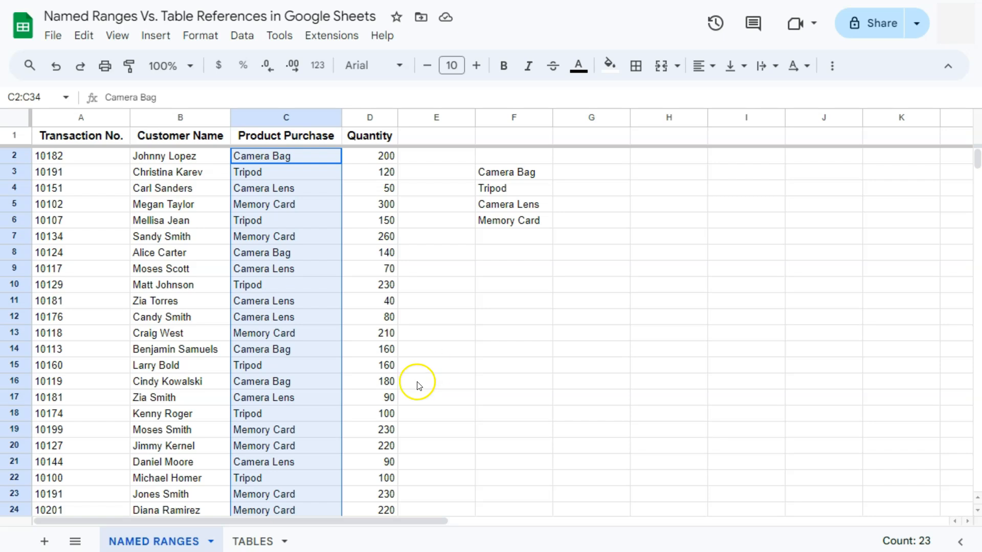
{"action": "left_click", "coordinate": [244, 543]}
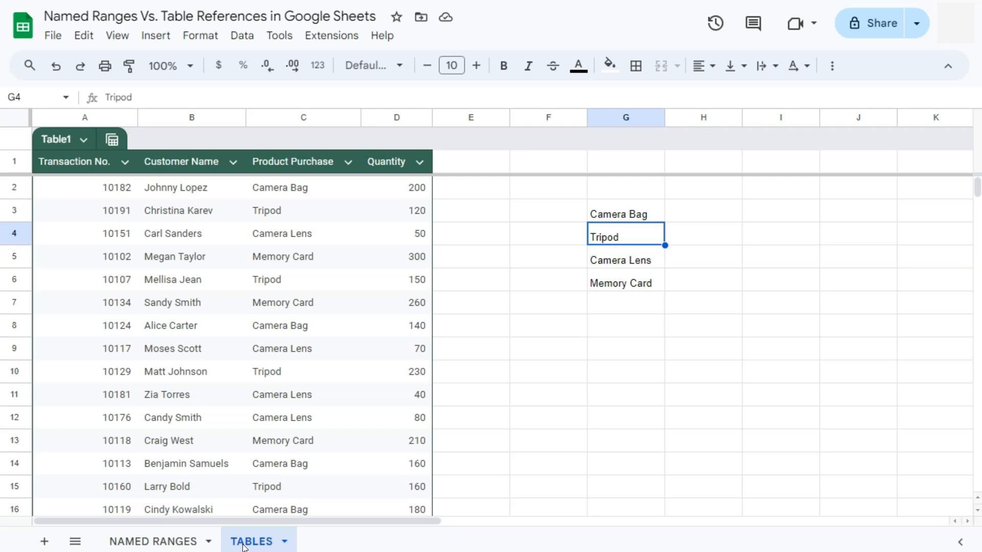
{"action": "left_click", "coordinate": [154, 541]}
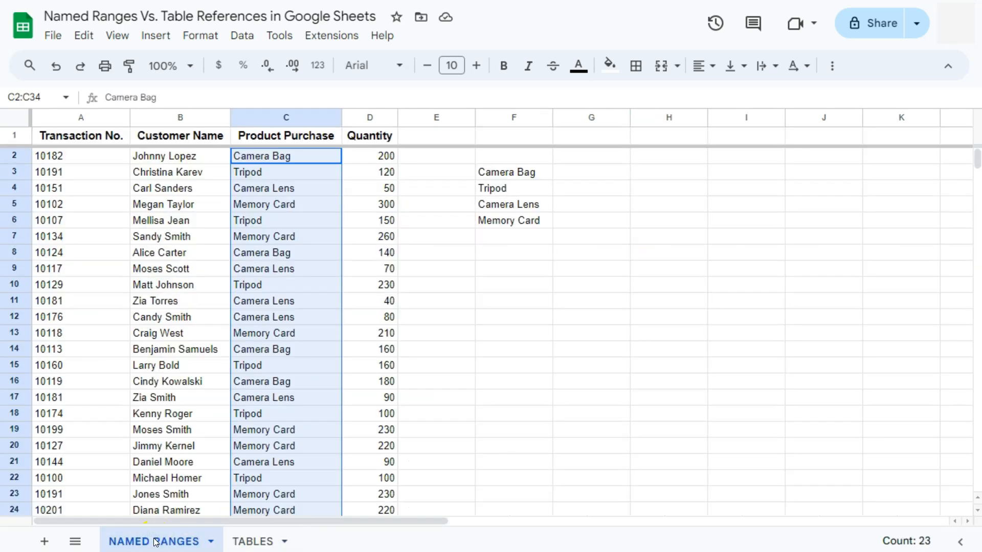
{"action": "left_click", "coordinate": [237, 541]}
{"action": "left_click", "coordinate": [170, 536]}
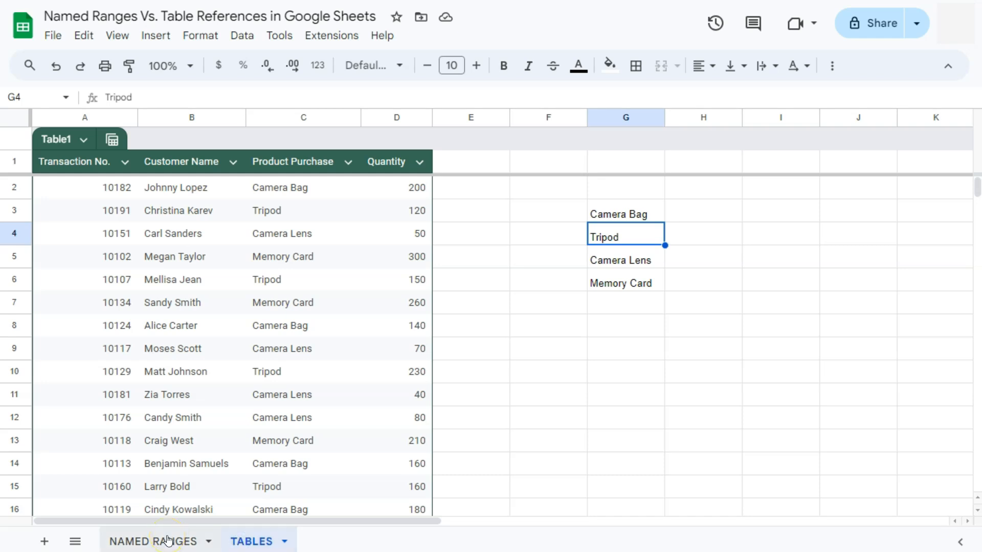
{"action": "left_click", "coordinate": [169, 540]}
{"action": "left_click", "coordinate": [568, 177]}
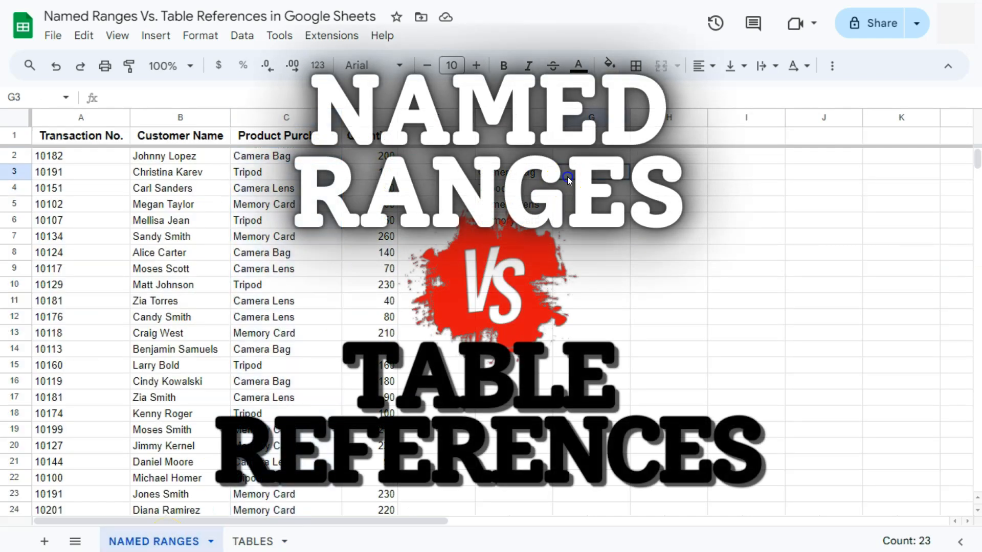